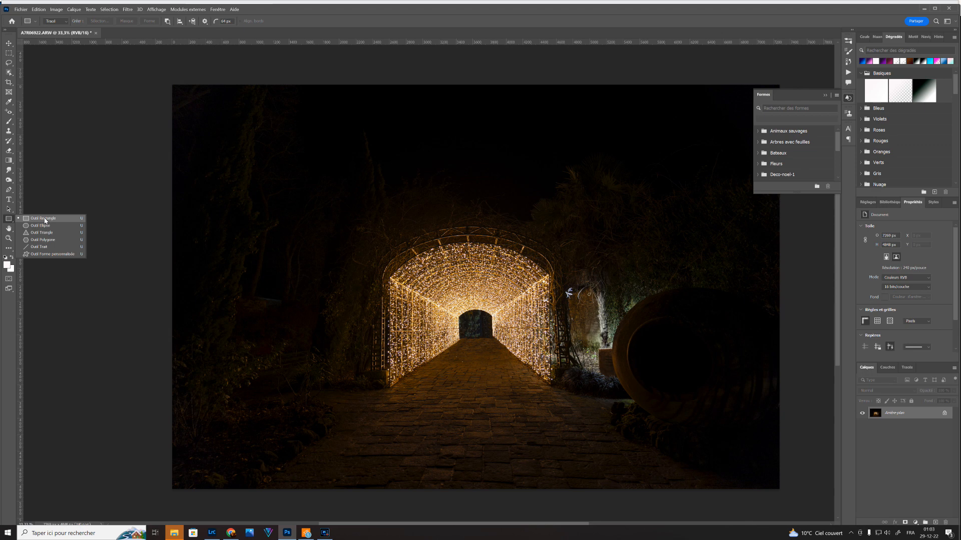
Draw a rectangle in Shape mode, about 2827 × 874 px, above the lit arch and round its corners to about 192 px
left_click(65, 21)
left_click(55, 29)
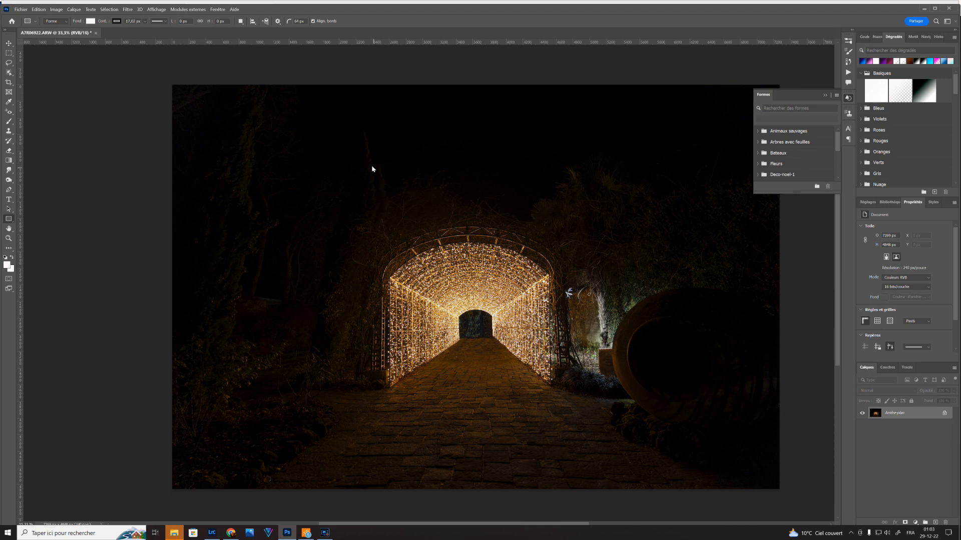
left_click_drag(353, 131, 589, 205)
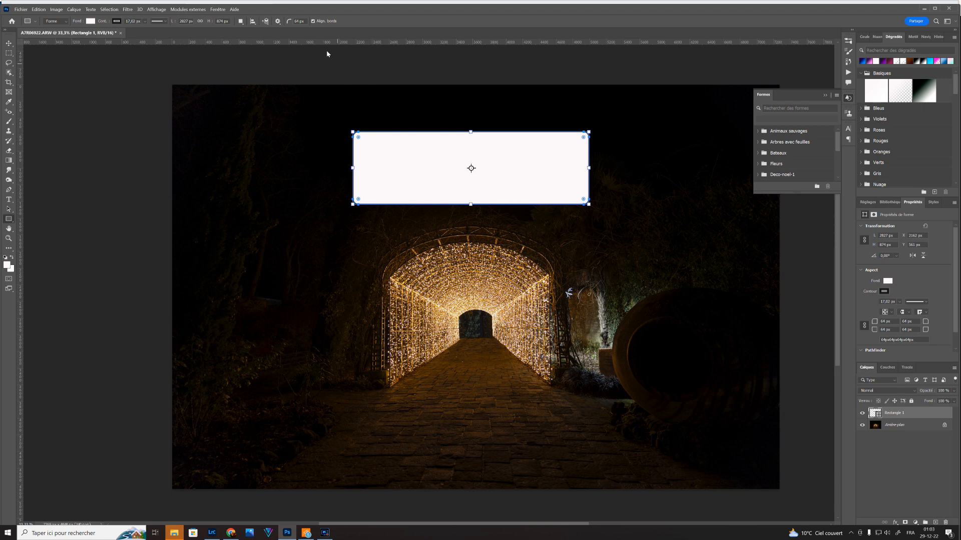
left_click_drag(358, 137, 353, 131)
mouse_move(358, 139)
left_mouse_down()
mouse_move(395, 161)
mouse_move(369, 147)
left_mouse_up()
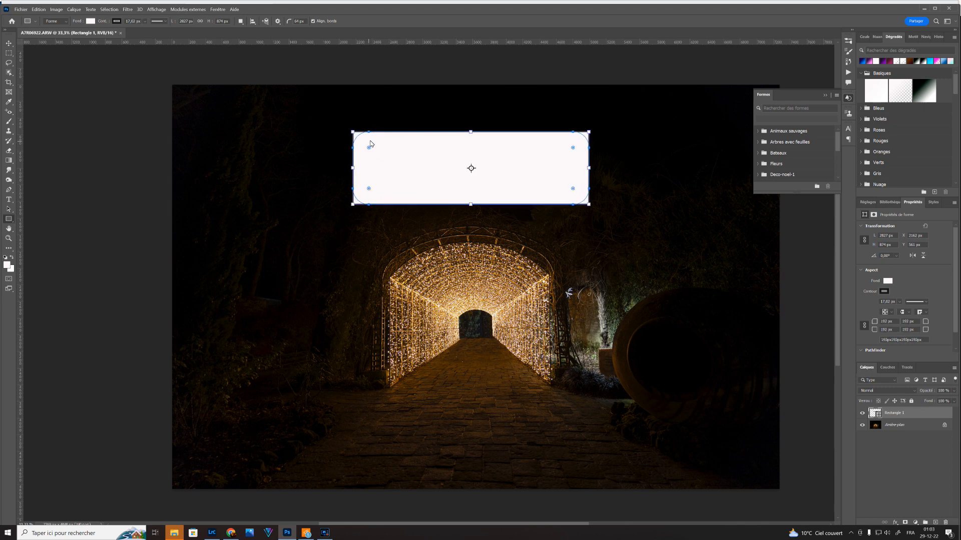
Try cyan, no fill, a black-to-white gradient and a blue gradient as the rectangle's fill
left_click(90, 21)
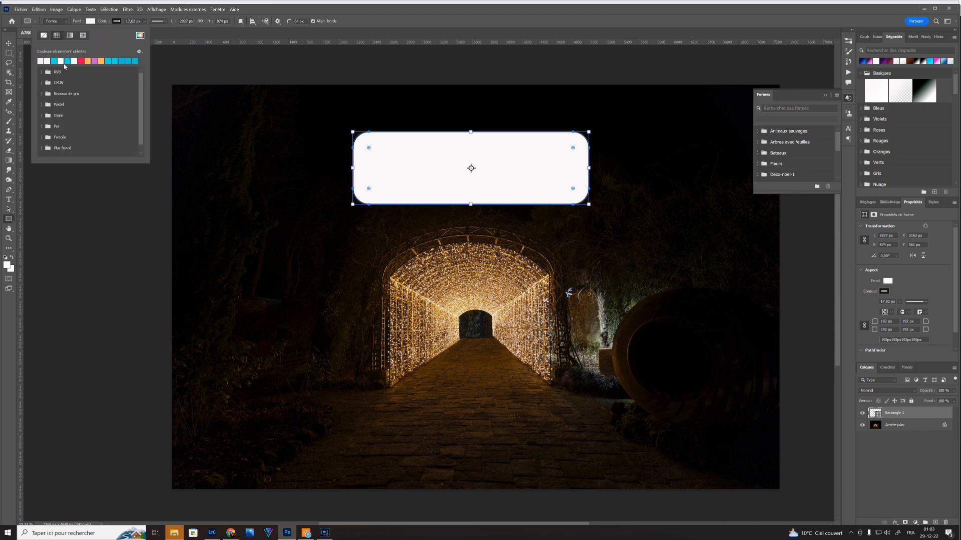
left_click(68, 61)
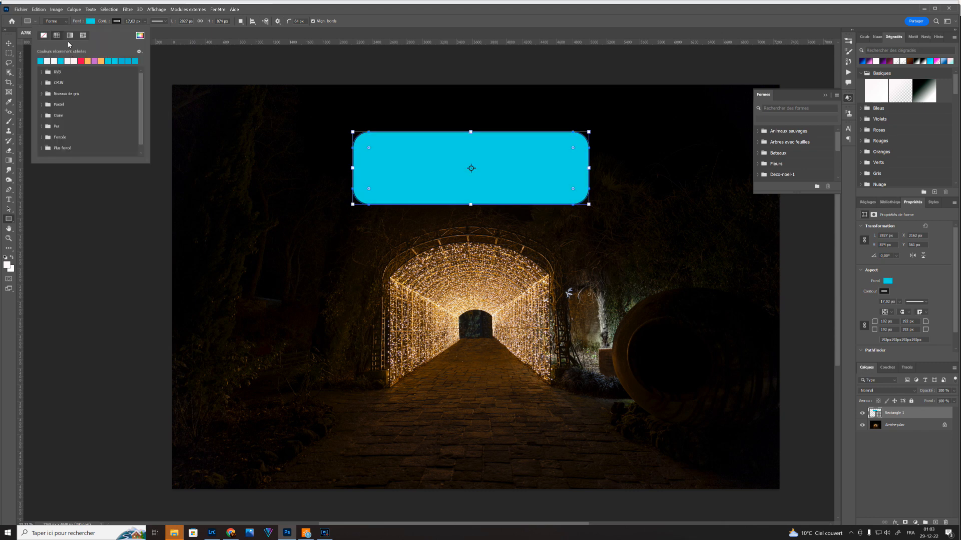
left_click(44, 36)
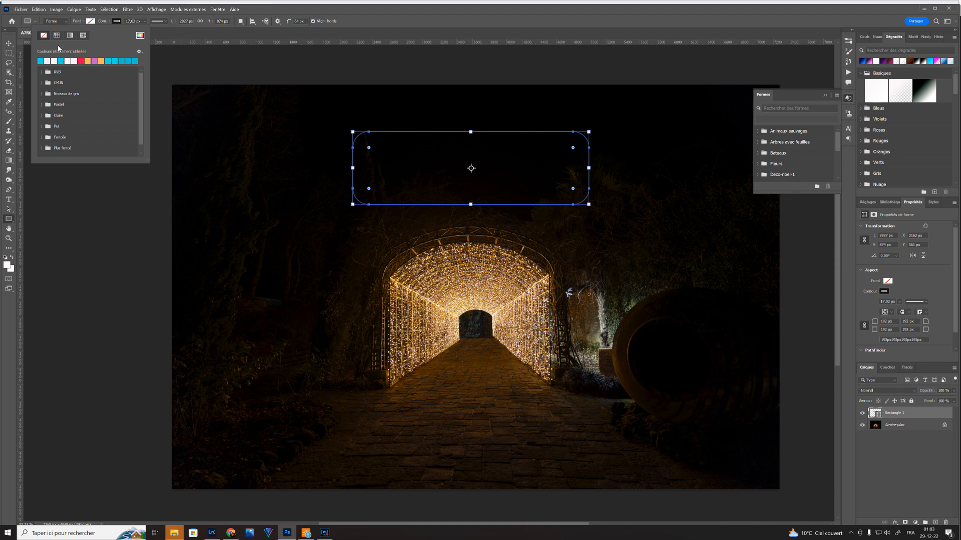
left_click(69, 35)
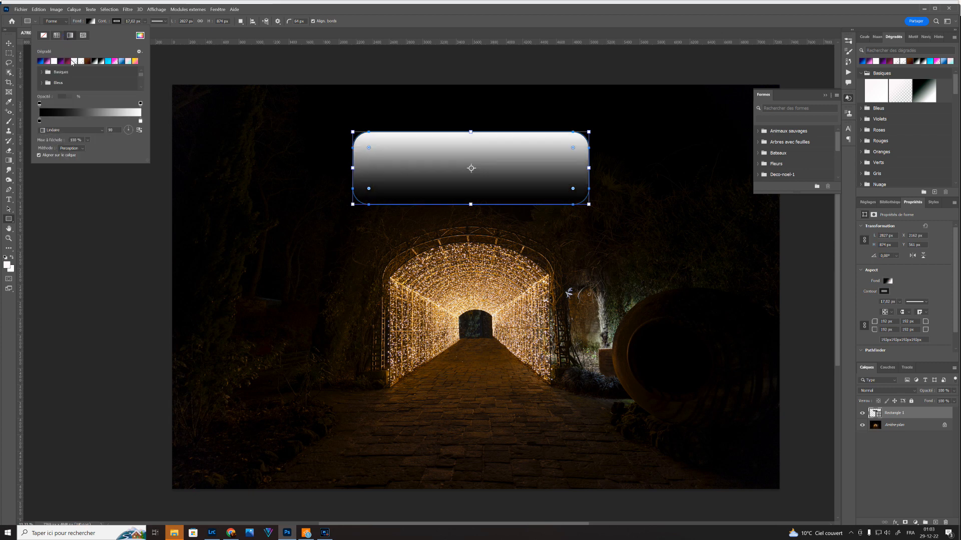
left_click(44, 62)
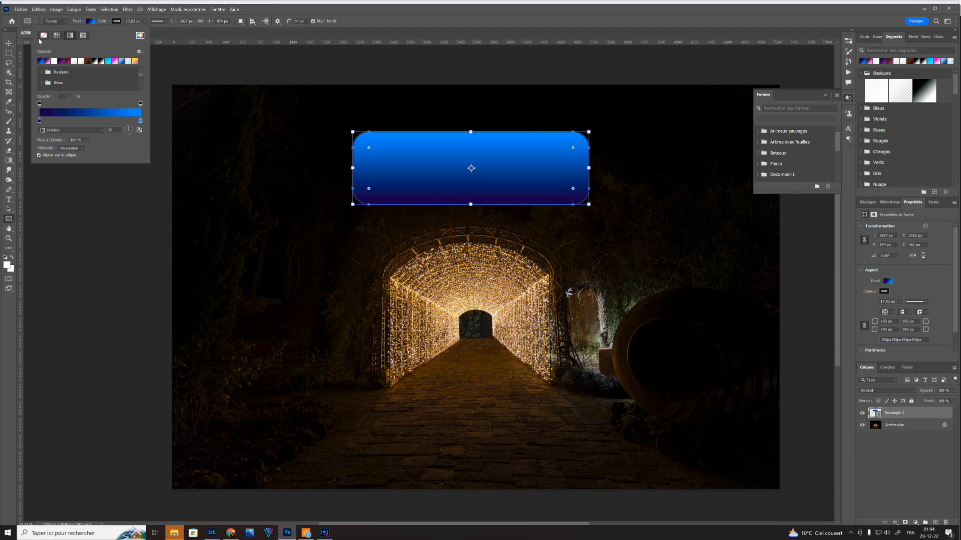
Fill the rectangle with the solid red e50a0a
left_click(143, 37)
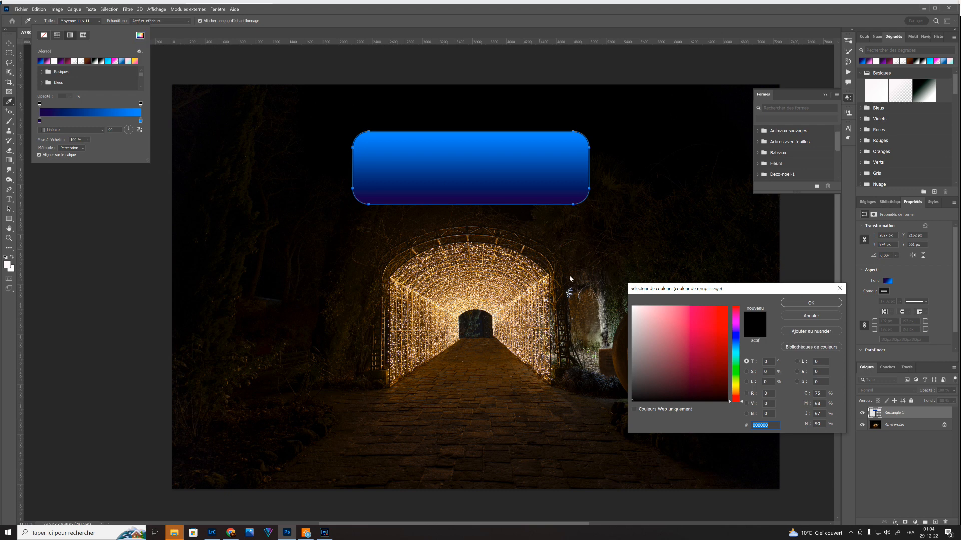
left_click(723, 316)
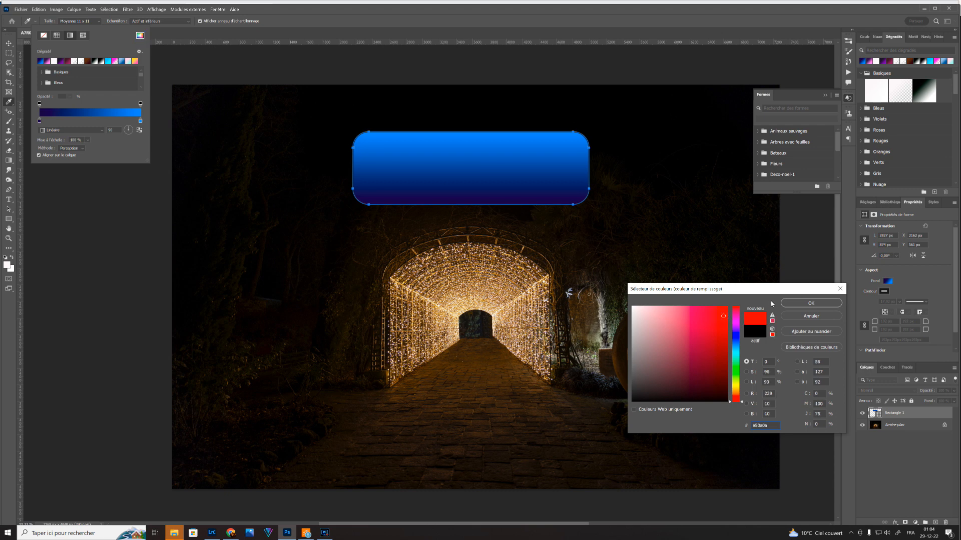
left_click(801, 304)
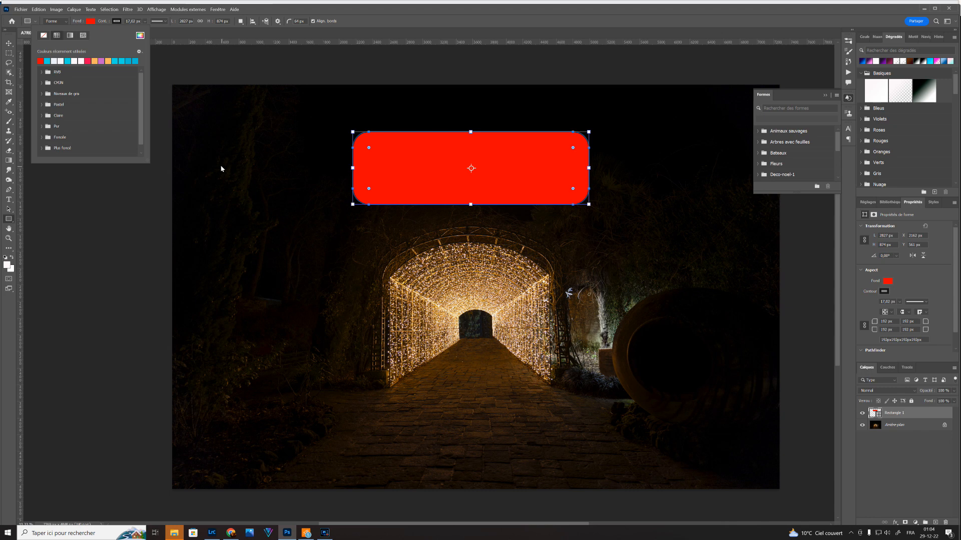
Give the rectangle a white outline and thicken it
left_click(103, 22)
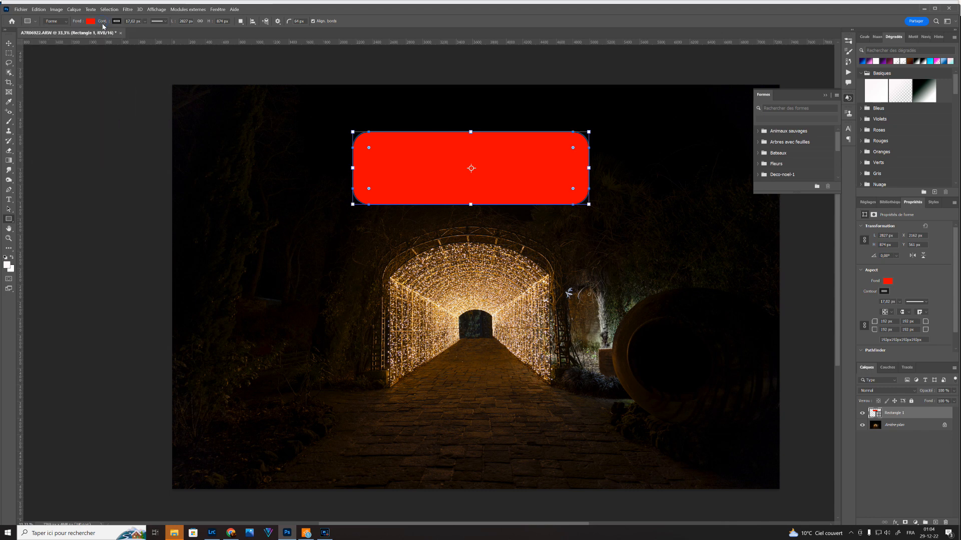
left_click(116, 22)
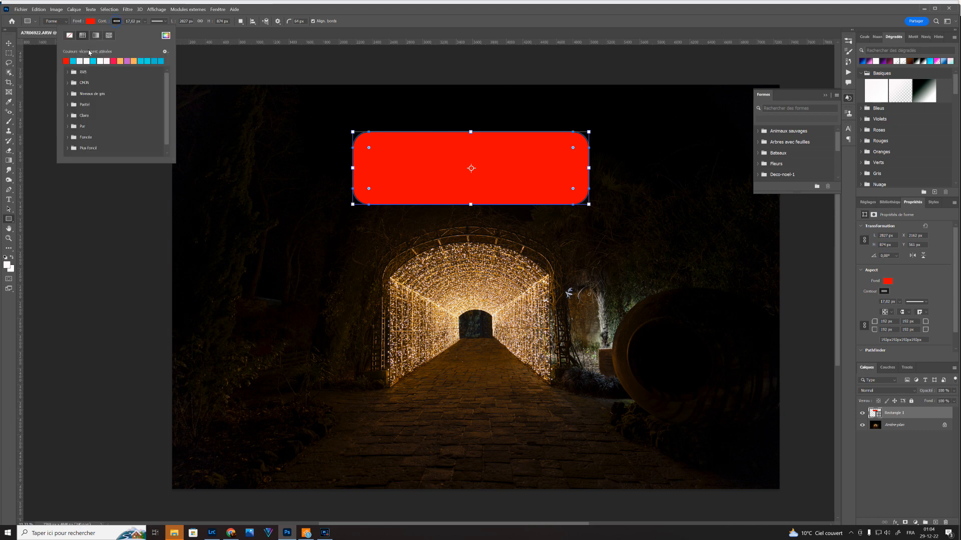
left_click(88, 62)
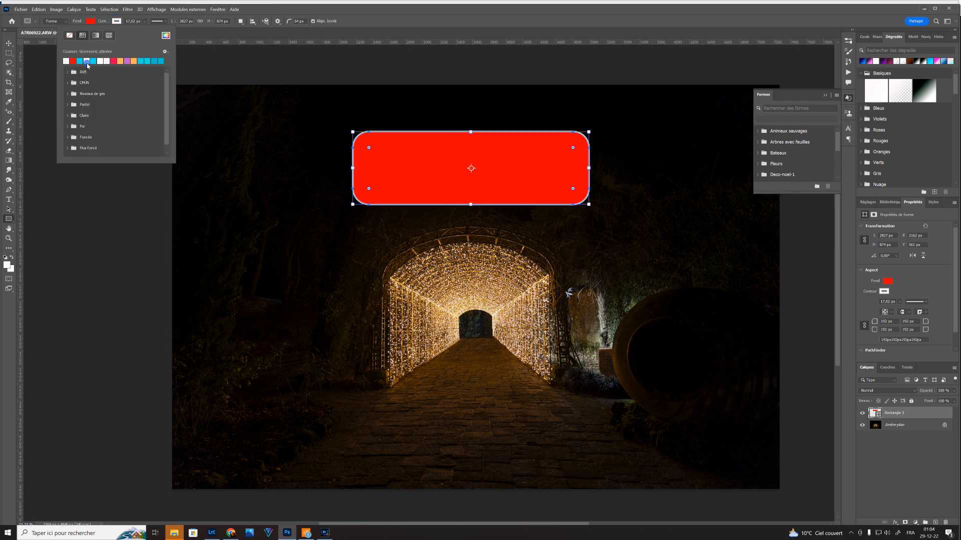
left_click(136, 24)
left_click(145, 21)
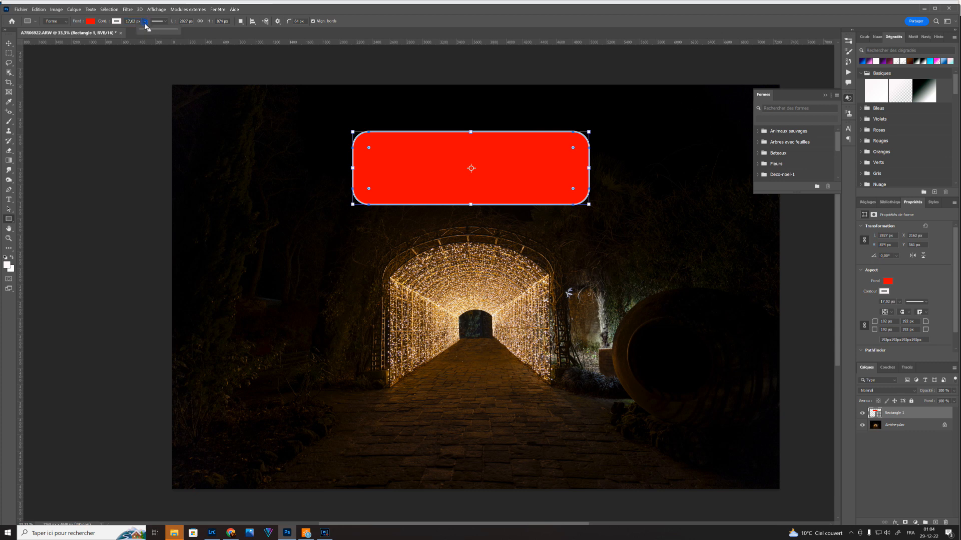
mouse_move(150, 31)
left_mouse_down()
mouse_move(160, 31)
mouse_move(151, 31)
left_mouse_up()
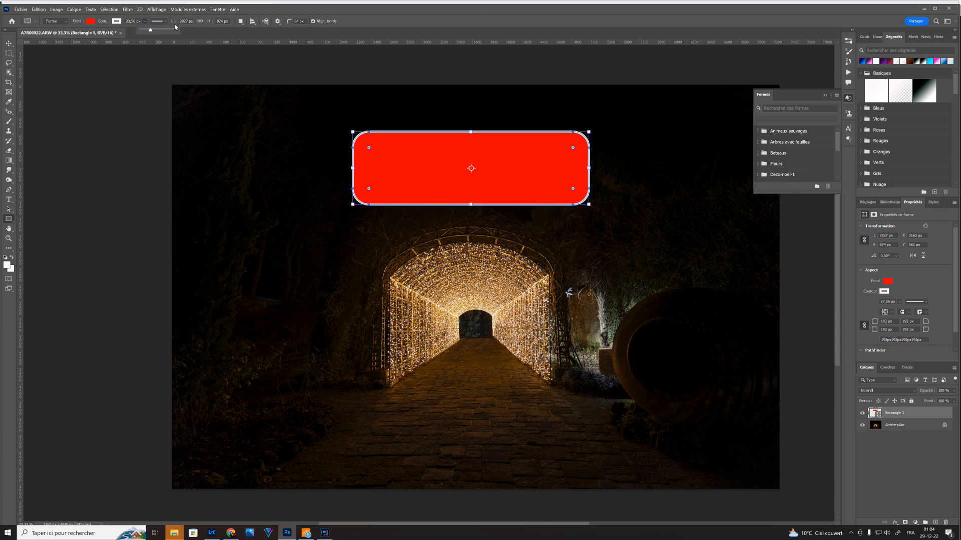
Link the rectangle's width and height and enlarge it slightly to about 2857 × 892 px
left_click(200, 23)
mouse_move(353, 205)
left_mouse_down()
mouse_move(350, 166)
mouse_move(356, 210)
mouse_move(445, 201)
mouse_move(473, 179)
mouse_move(352, 209)
left_mouse_up()
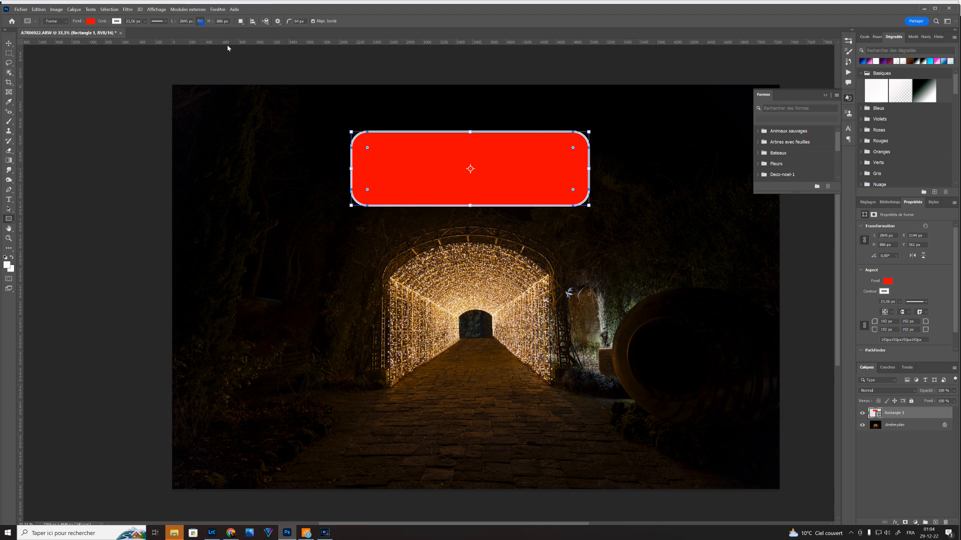
mouse_move(351, 205)
left_mouse_down()
mouse_move(390, 196)
mouse_move(418, 205)
mouse_move(405, 162)
mouse_move(414, 167)
mouse_move(419, 190)
mouse_move(349, 209)
left_mouse_up()
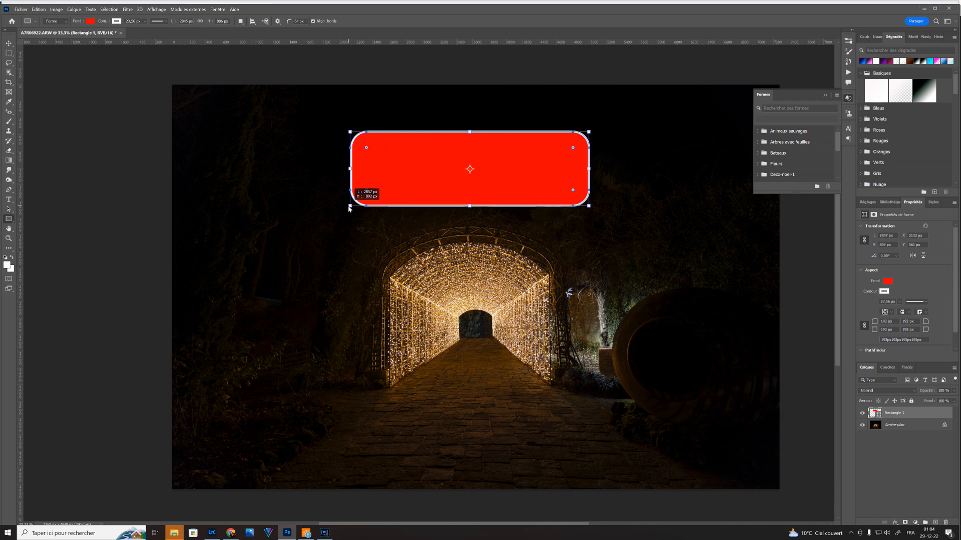
left_click_drag(348, 208, 349, 208)
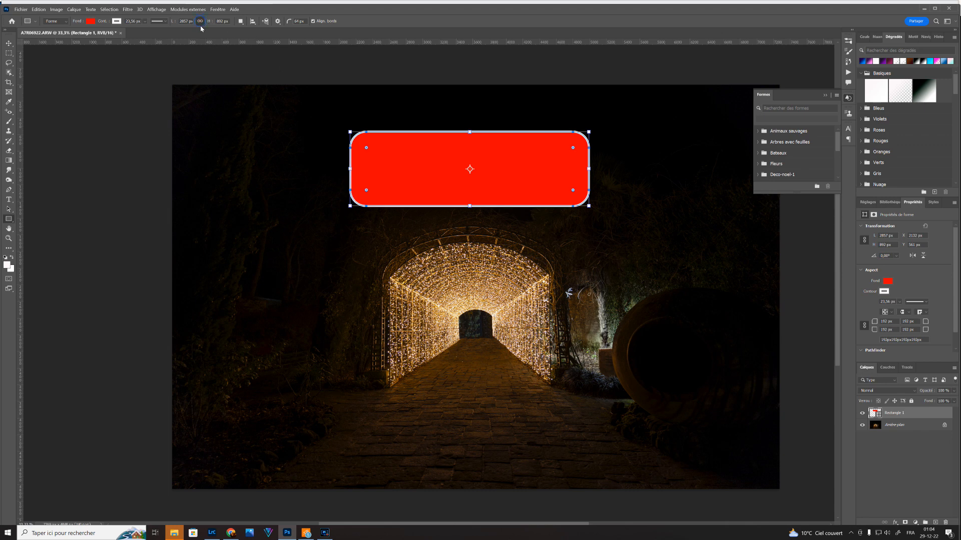
Try combining an overlapping second rectangle with the first, undo it, and return shape drawing to new-layer mode
left_click(240, 21)
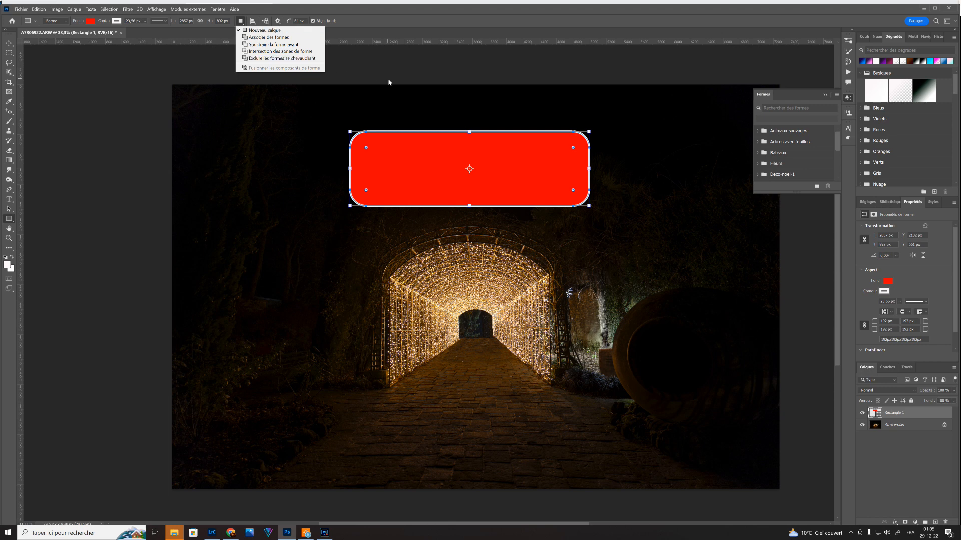
left_click(286, 42)
left_click_drag(521, 175, 664, 245)
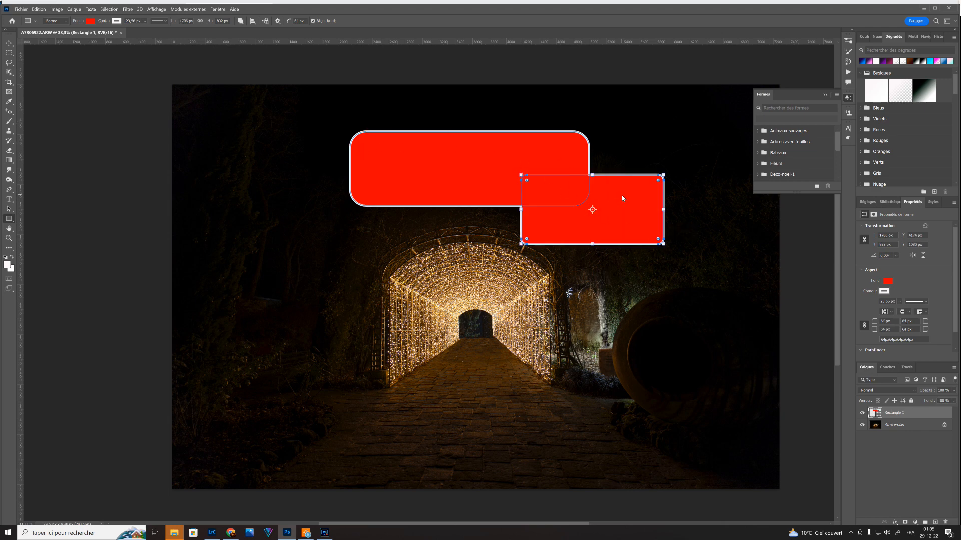
key("ctrl+z")
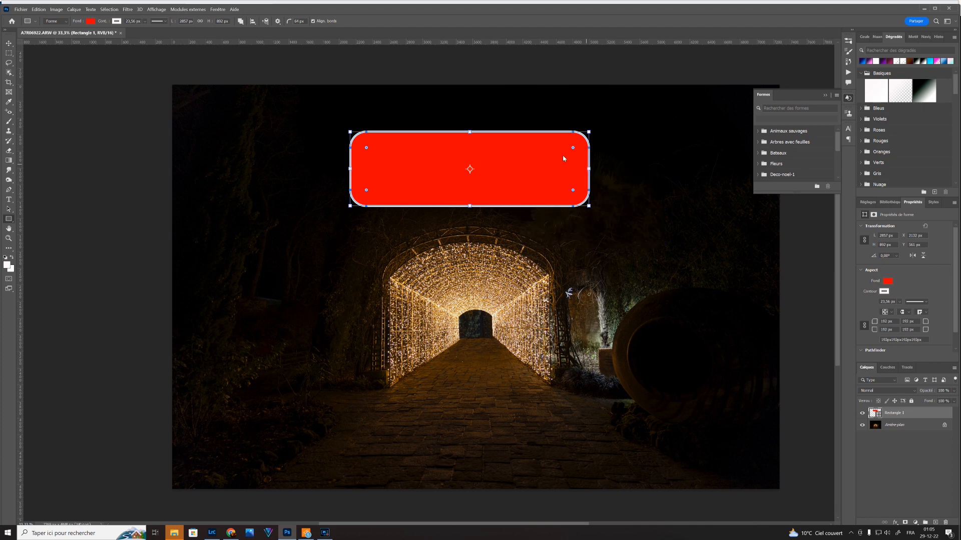
left_click(241, 21)
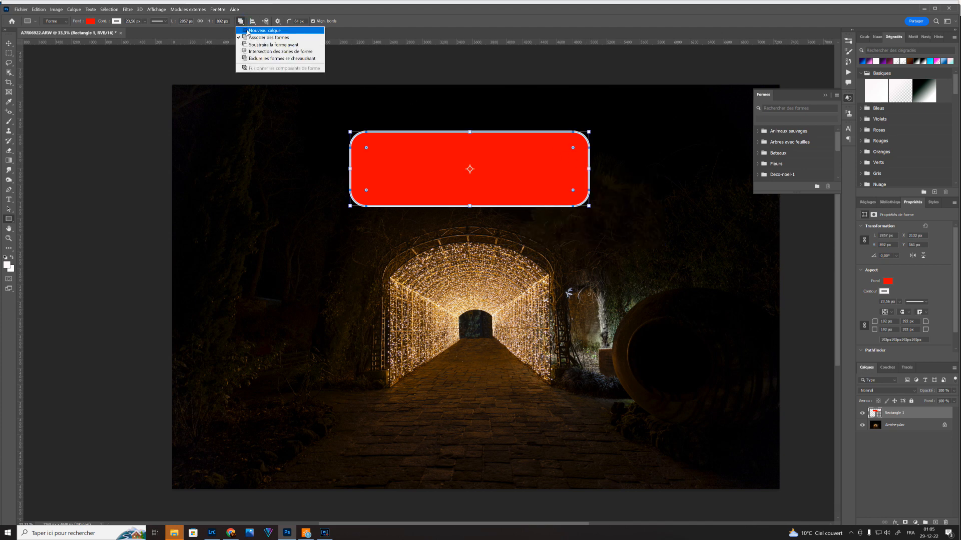
left_click(247, 31)
Examine the shape tool's alignment, stacking-order and path options
left_click(254, 24)
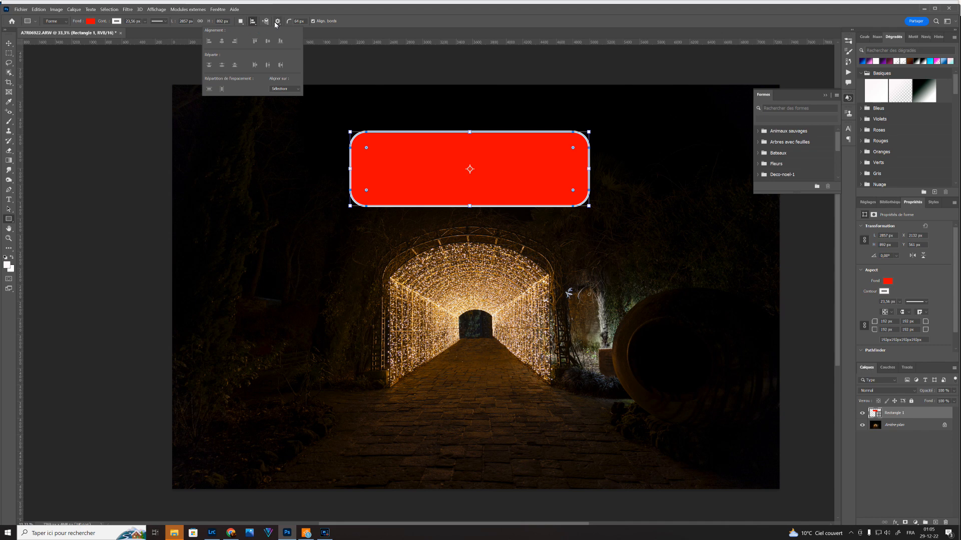
left_click(266, 22)
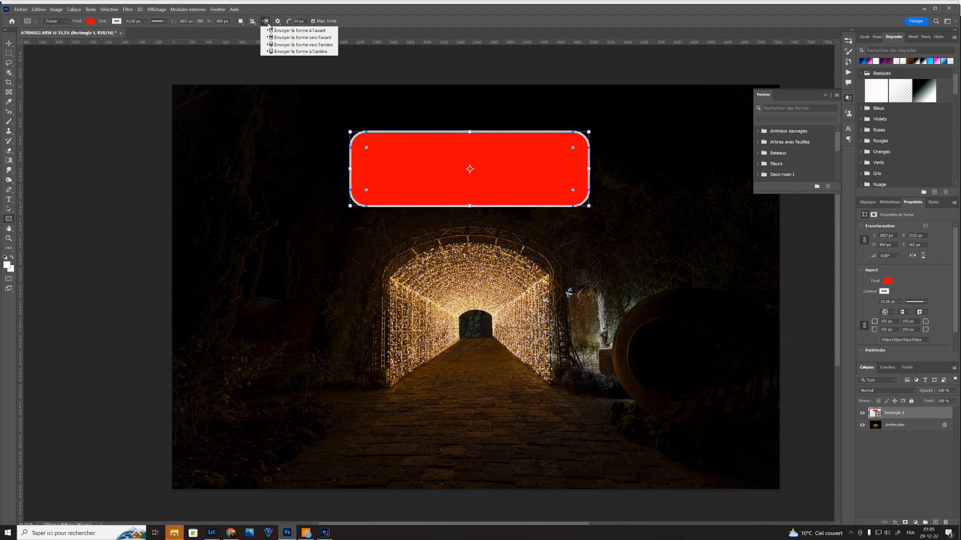
left_click(279, 22)
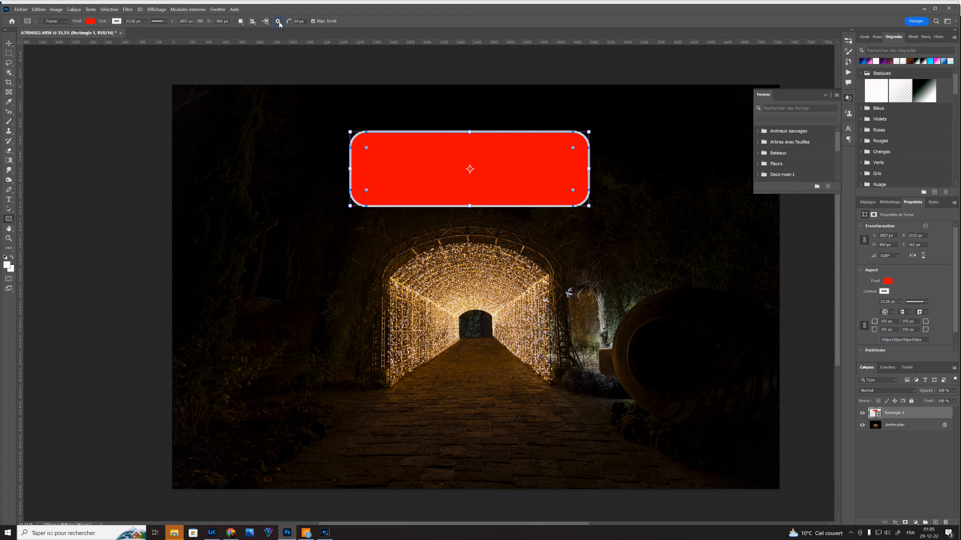
left_click(281, 24)
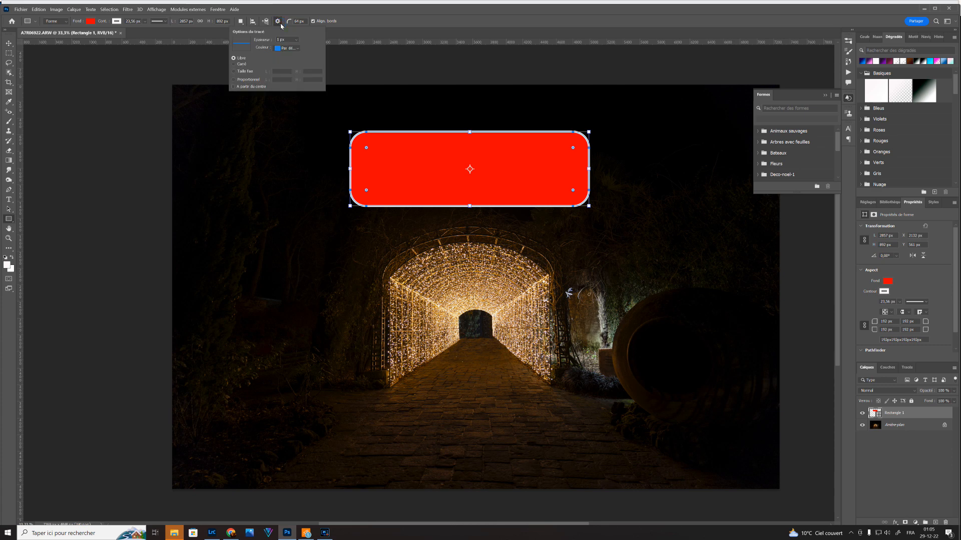
left_click(280, 24)
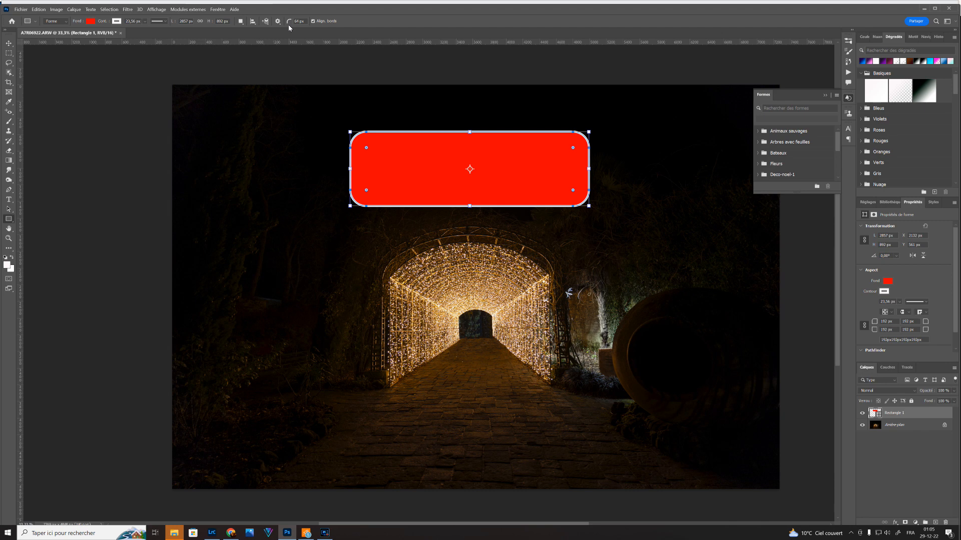
Reduce the rectangle's corner radius to about 180 px with edge alignment switched off, and switch the alignment back on
mouse_move(366, 148)
left_mouse_down()
mouse_move(373, 153)
mouse_move(366, 147)
left_mouse_up()
left_click(312, 21)
mouse_move(366, 147)
left_mouse_down()
mouse_move(385, 159)
mouse_move(365, 147)
left_mouse_up()
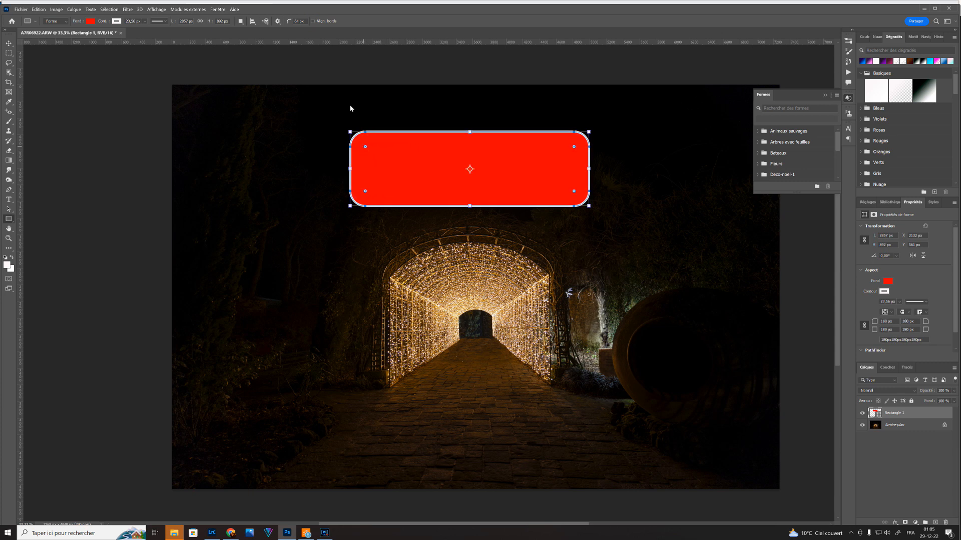
left_click(314, 21)
Enlarge the rectangle to about 2962 × 1141 px and delete its layer
mouse_move(588, 132)
left_mouse_down()
mouse_move(580, 147)
mouse_move(433, 133)
mouse_move(426, 116)
mouse_move(598, 118)
left_mouse_up()
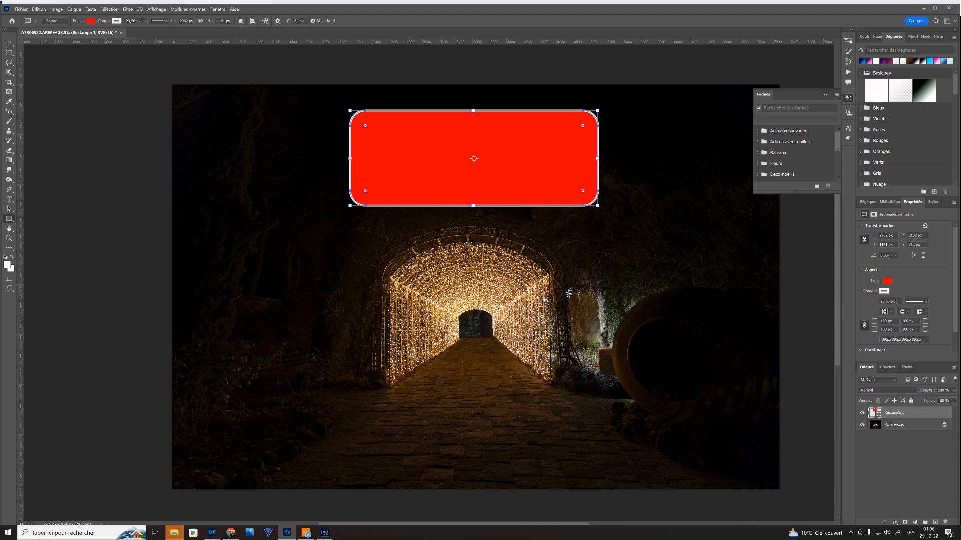
left_click_drag(919, 419, 948, 526)
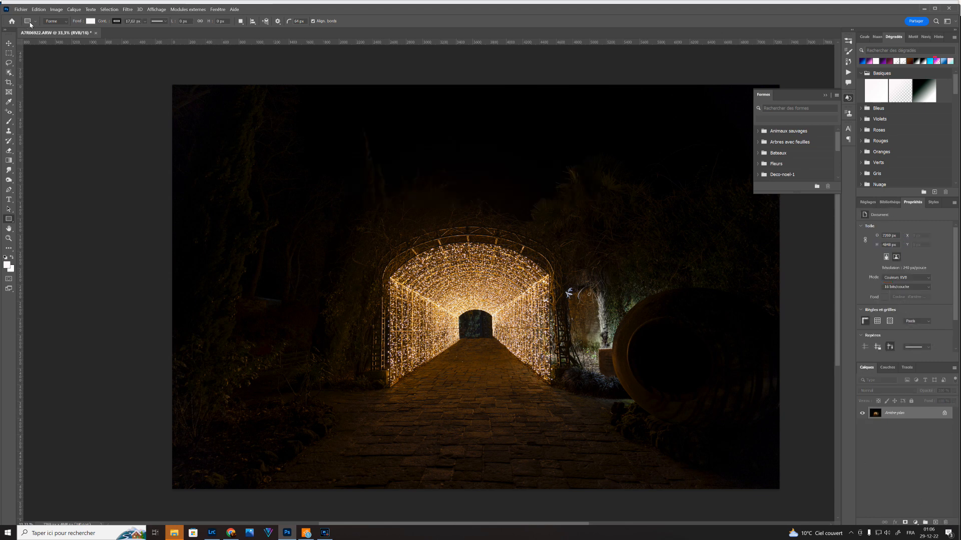
Draw a rectangular path about 3140 × 890 px above the arch in Path mode and round its corners to about 108 px
left_click(64, 22)
left_click(61, 33)
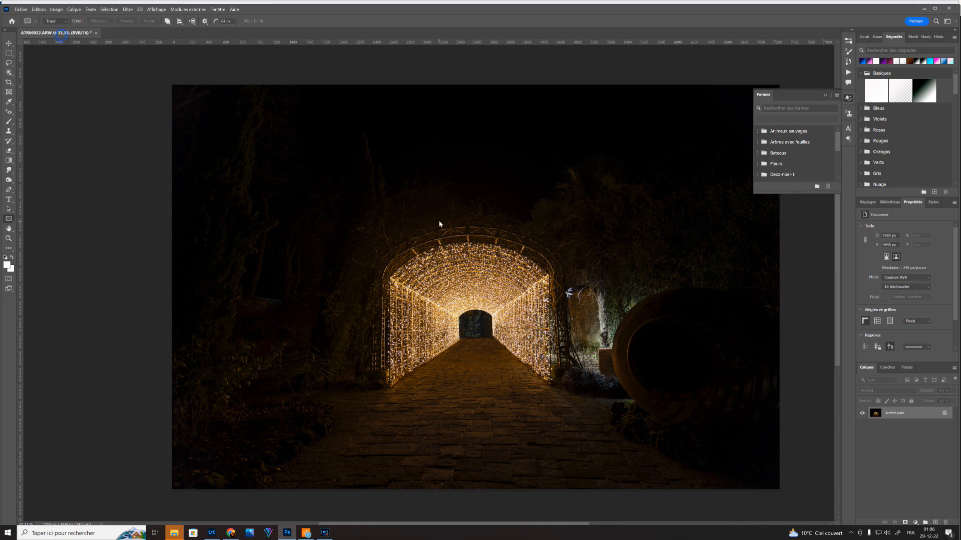
left_click_drag(323, 145, 585, 218)
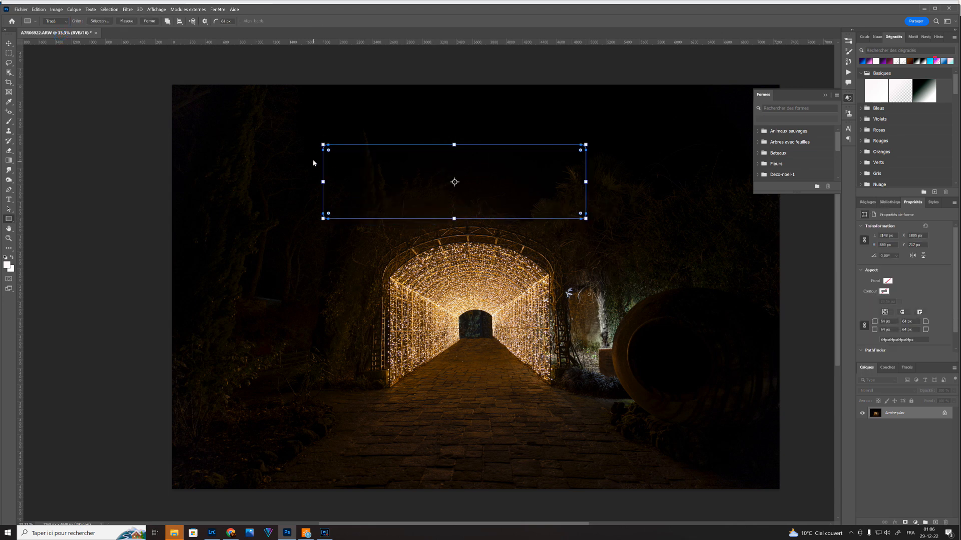
mouse_move(328, 151)
left_mouse_down()
mouse_move(368, 182)
mouse_move(331, 153)
left_mouse_up()
Duplicate the background photo layer and apply a Gaussian Blur of about 156 px to the copy
key("ctrl+j")
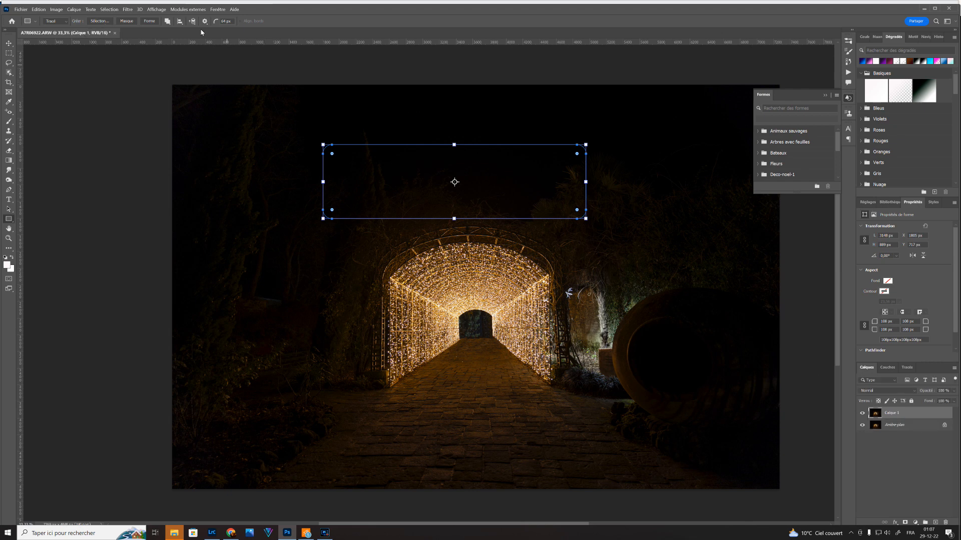
left_click(128, 9)
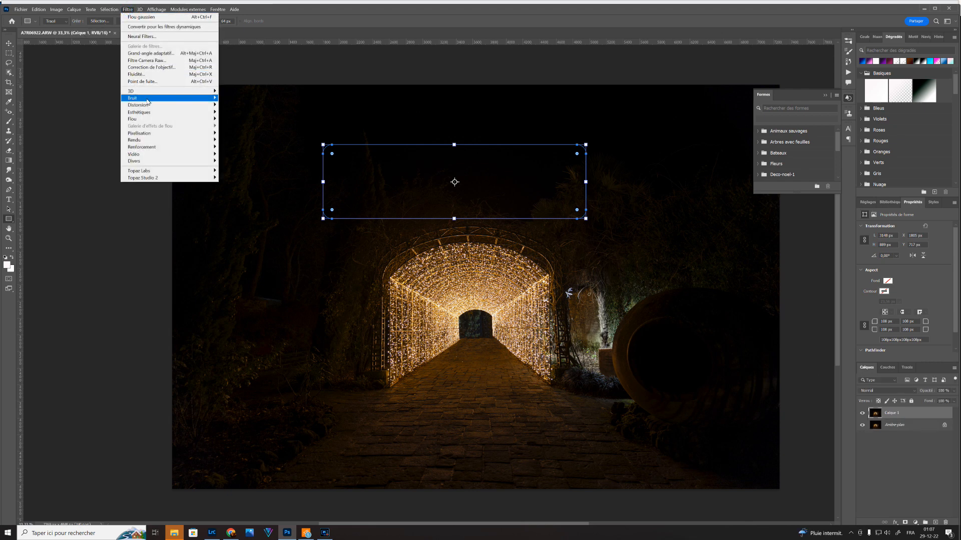
mouse_move(148, 119)
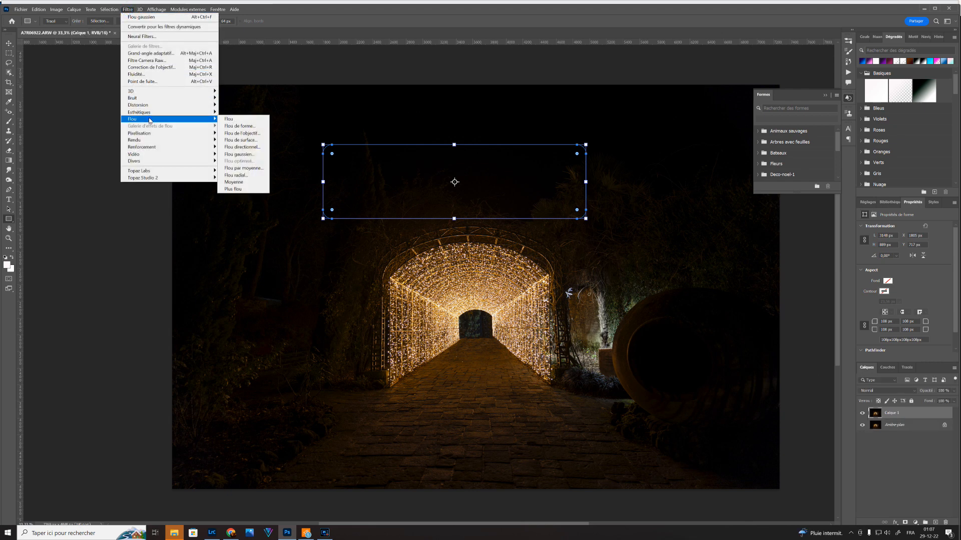
left_click(258, 157)
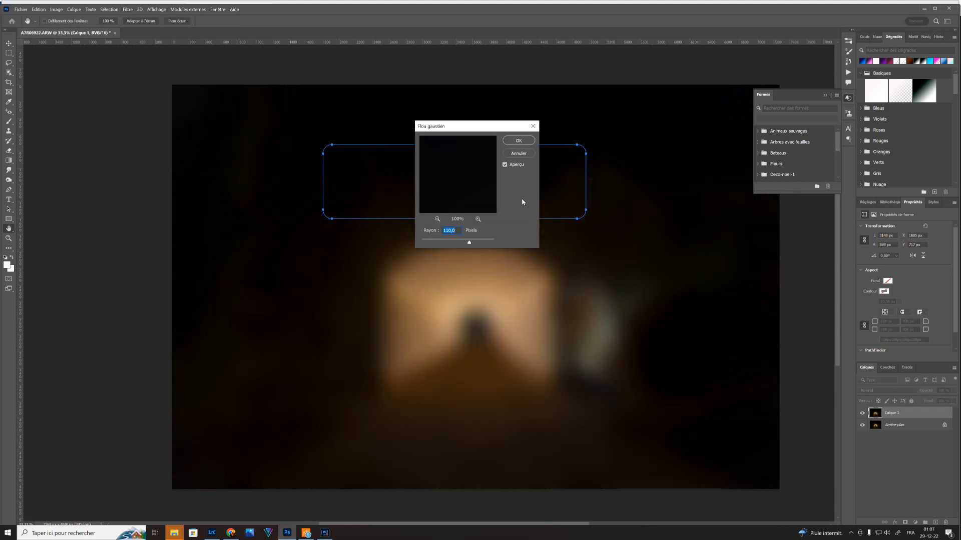
left_click_drag(469, 243, 476, 242)
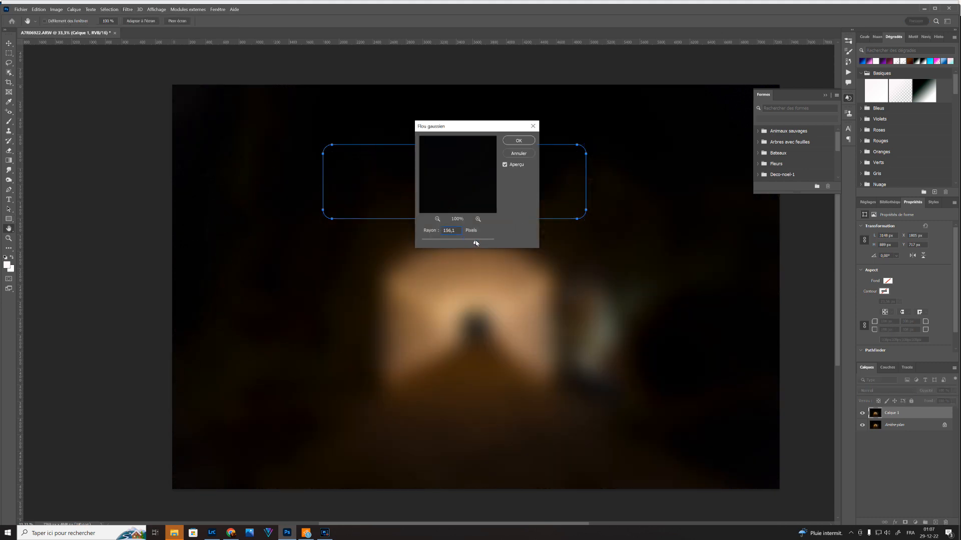
left_click(525, 141)
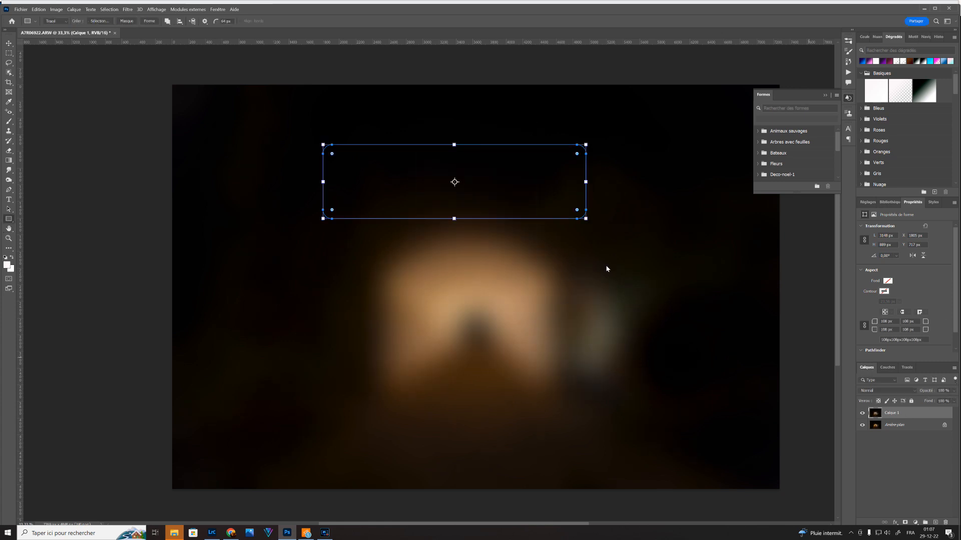
Create a vector mask from the rounded rectangular path on the blurred layer, and delete that mask
left_click(126, 22)
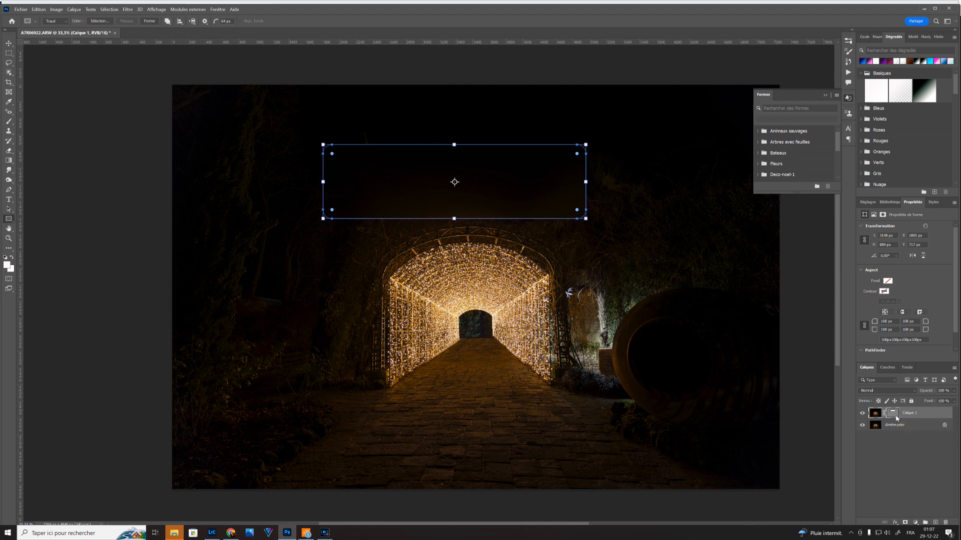
key("Delete")
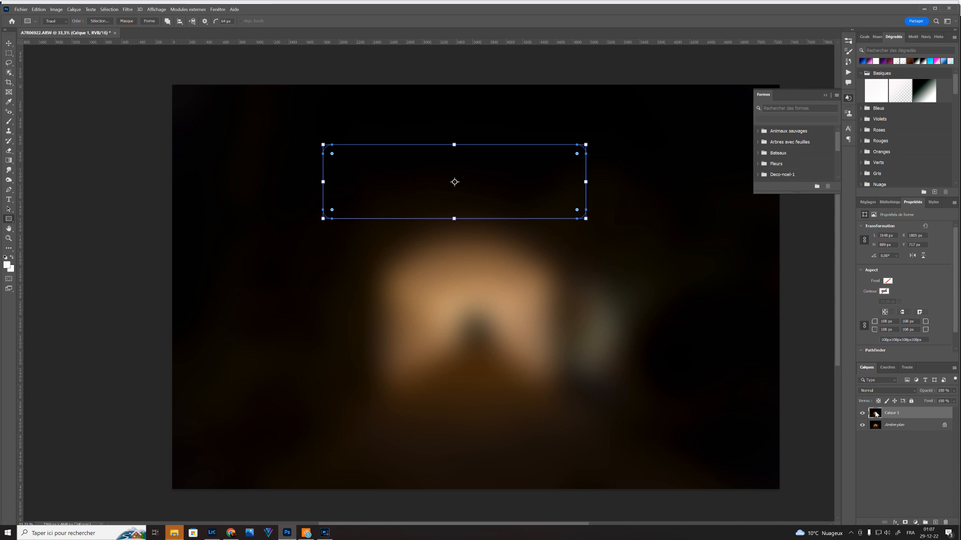
Convert the rounded path to a new anti-aliased selection with 0 px feather and add it as the blurred layer's mask
left_click(104, 23)
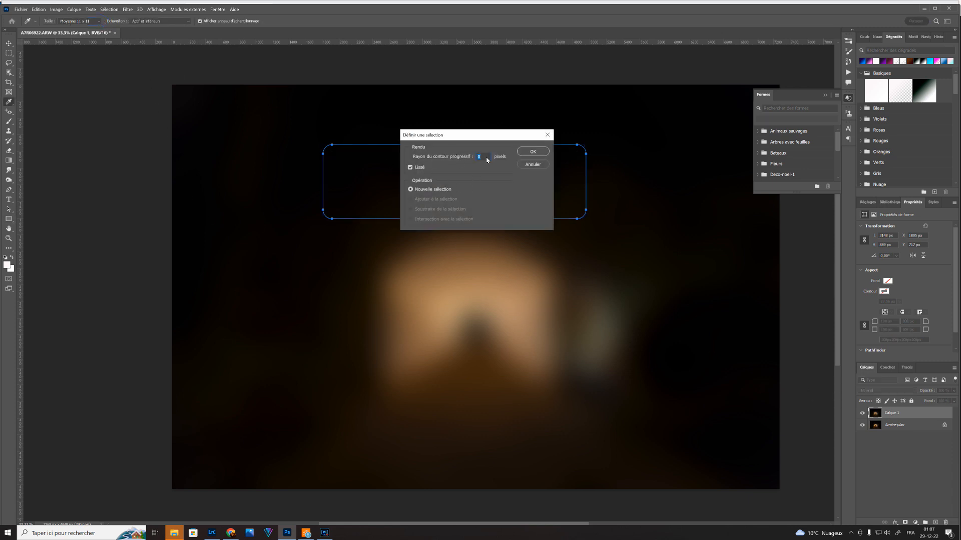
left_click(533, 151)
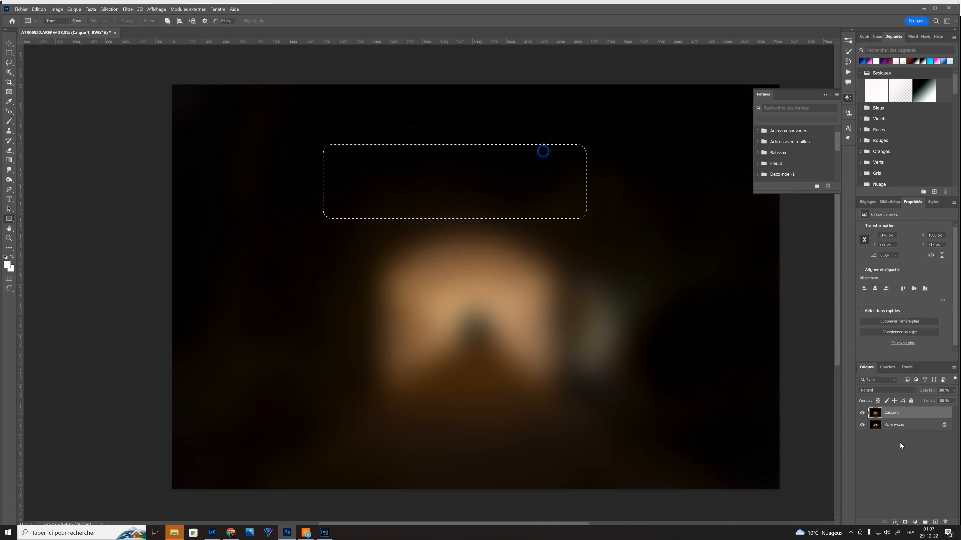
left_click(905, 523)
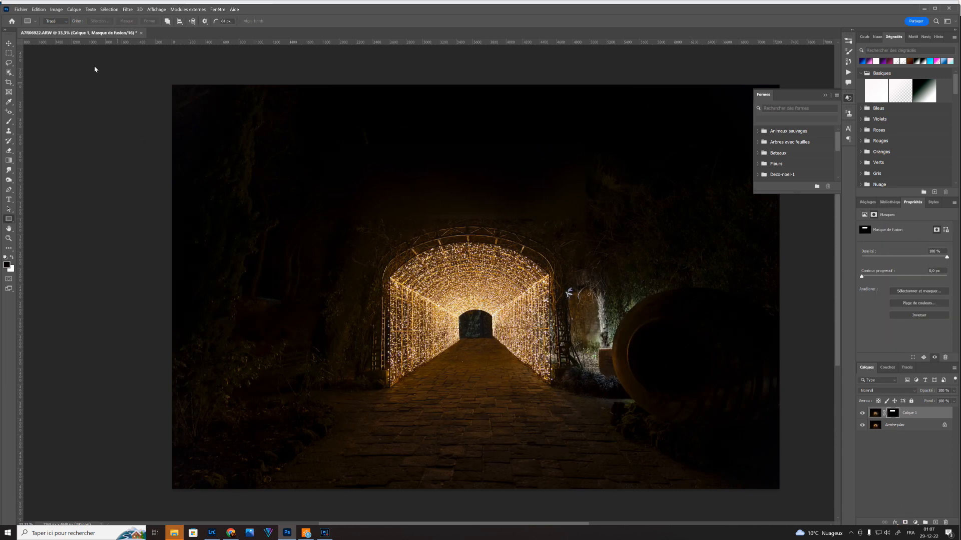
Move the masked blurred rectangle from above the arch down onto the paved walkway in front of the tunnel
left_click(9, 43)
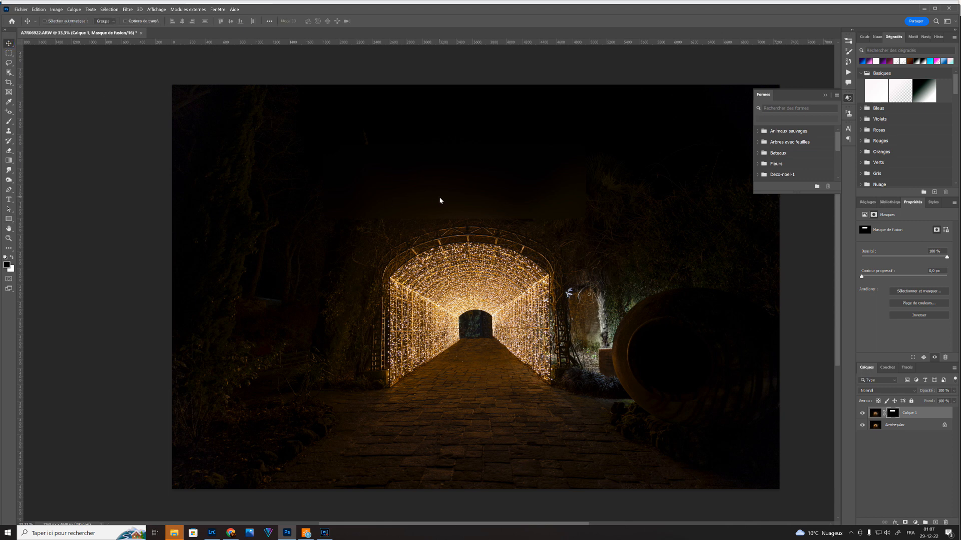
left_click(877, 413)
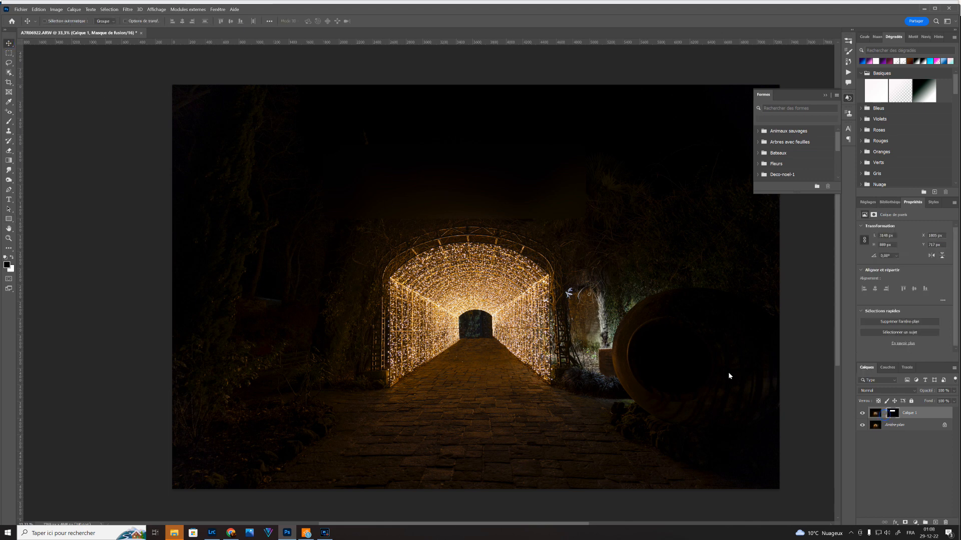
left_click_drag(461, 192, 486, 451)
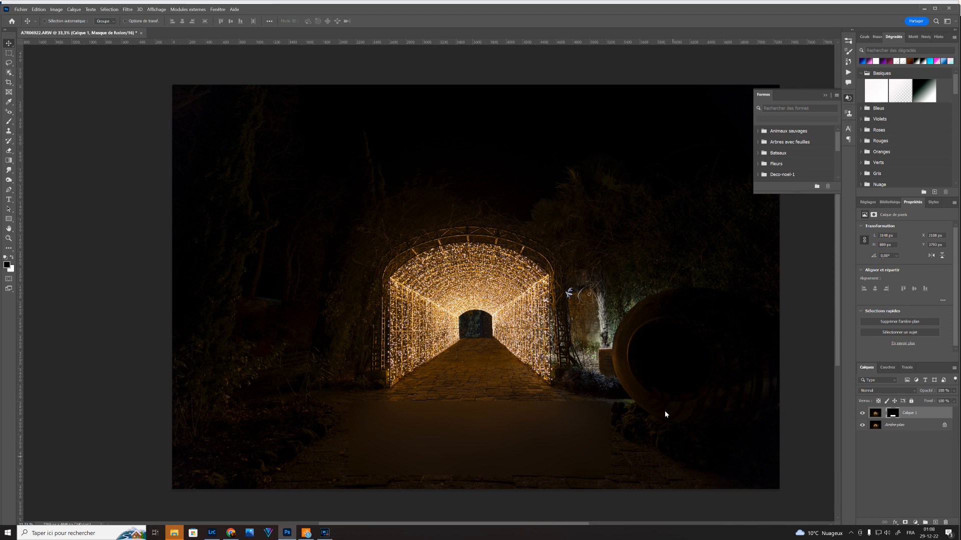
Add a Stroke layer style to the blurred rectangle, with a light solid colour, outside position and Normal blend mode
left_click(895, 522)
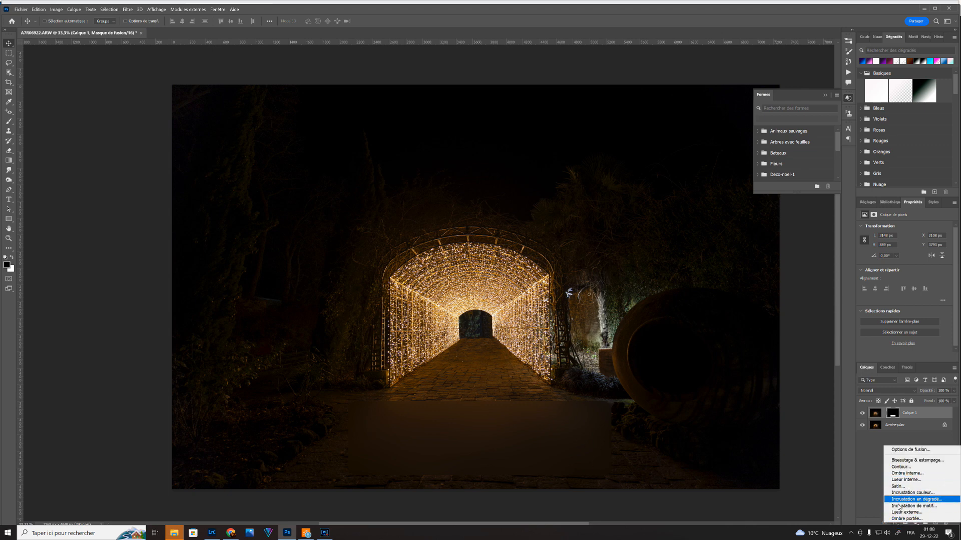
left_click(866, 503)
left_click(894, 523)
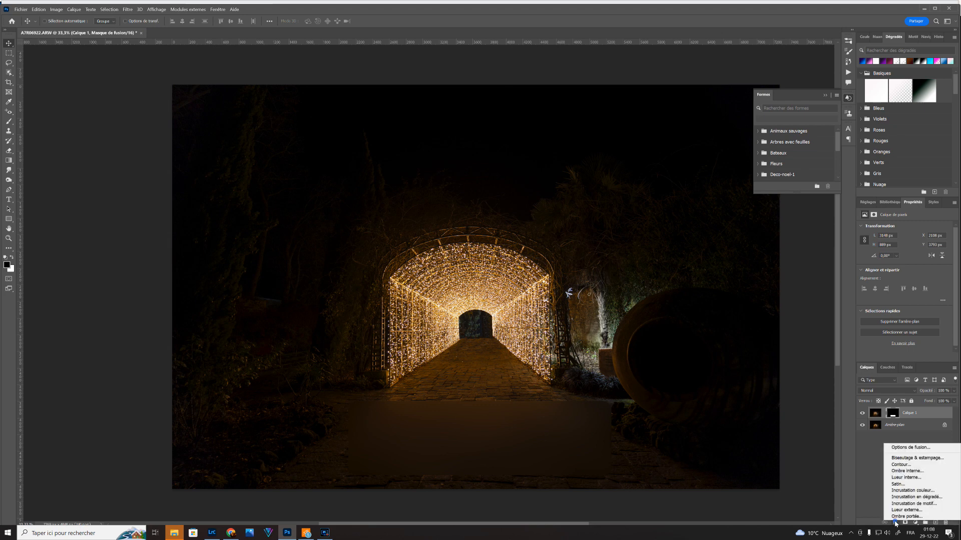
left_click(907, 465)
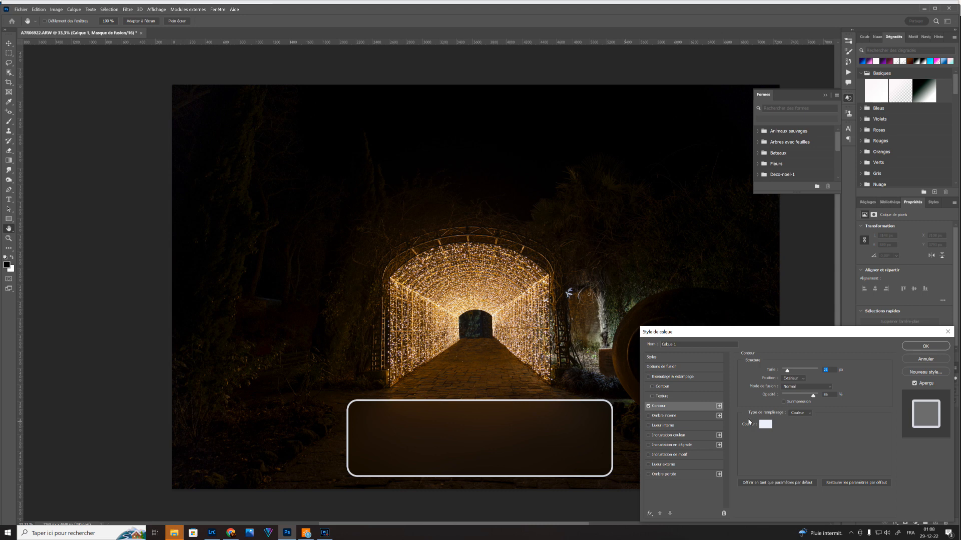
left_click(908, 350)
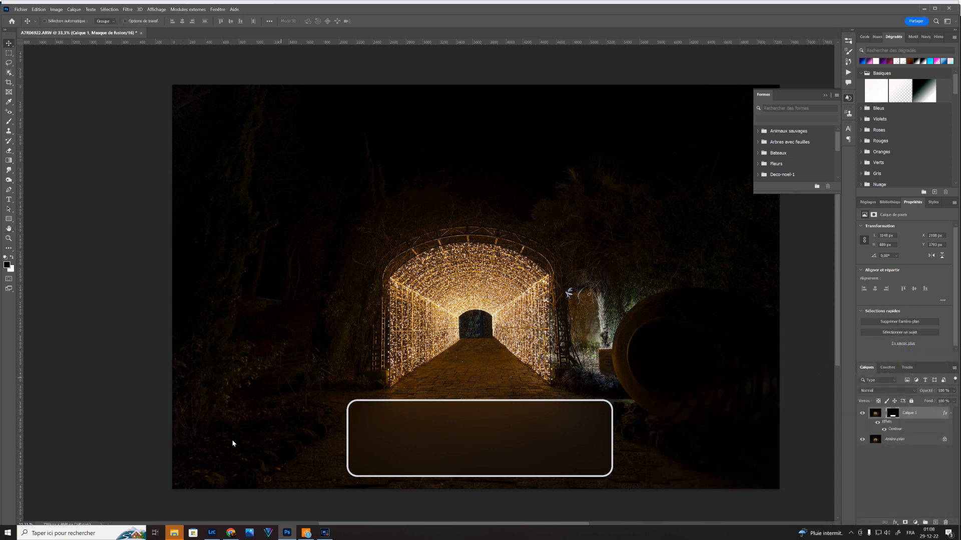